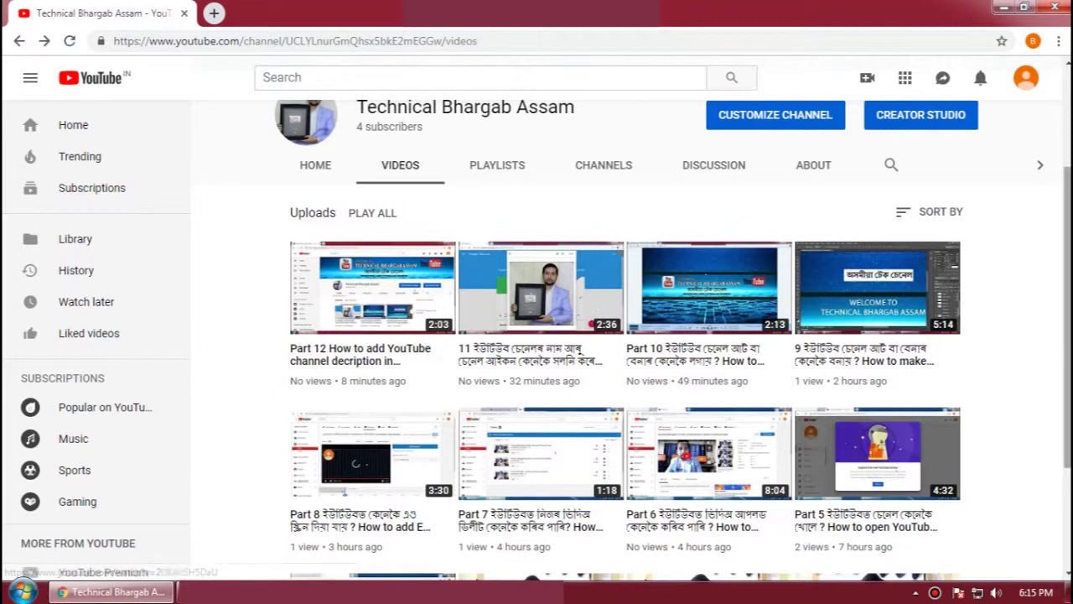
Open Creator Studio and bring up the edit page of the Part 5 "How to open YouTube Channel in Assamese" video.
scroll(554, 294, up, 1)
scroll(625, 335, up, 1)
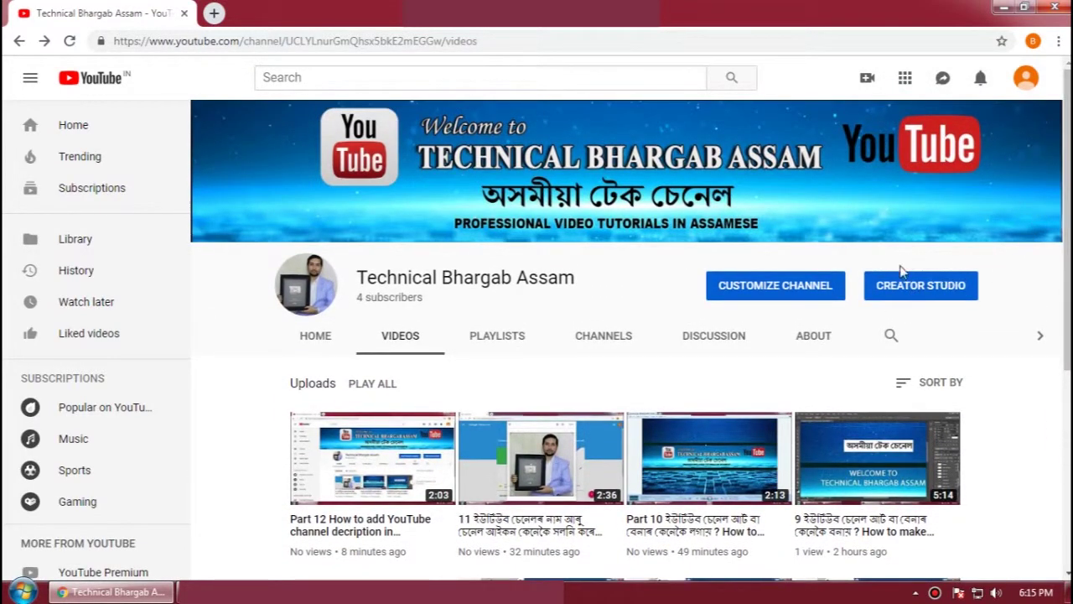
click(920, 286)
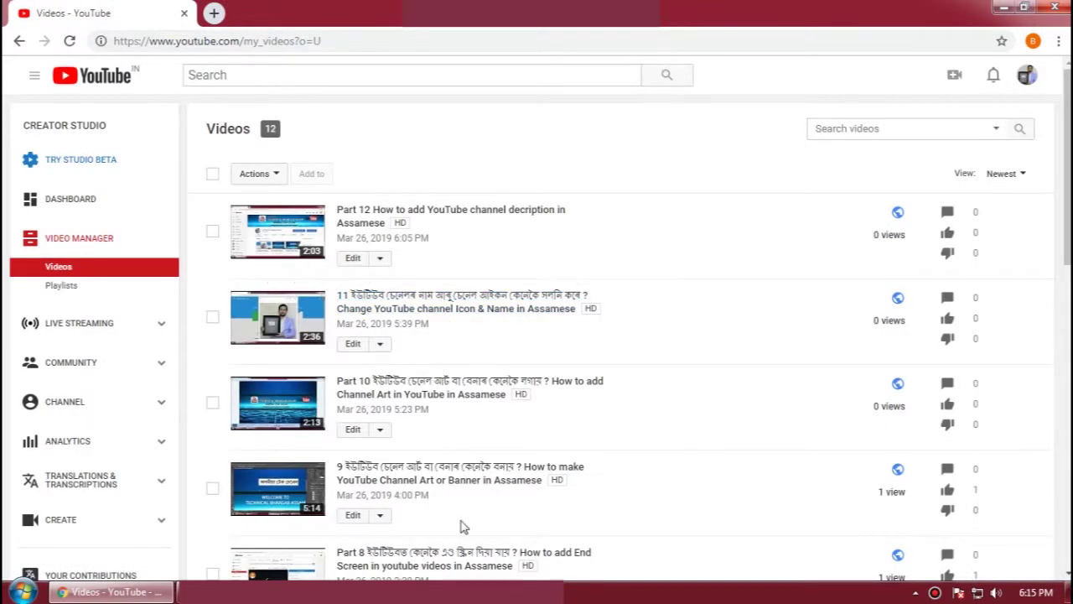
scroll(545, 322, down, 6)
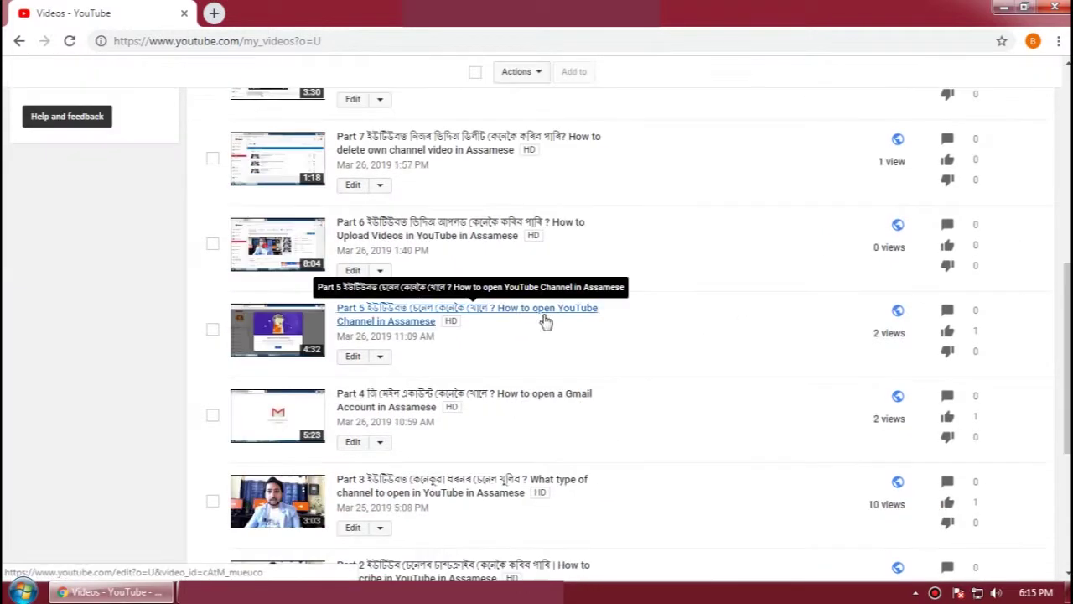
click(354, 359)
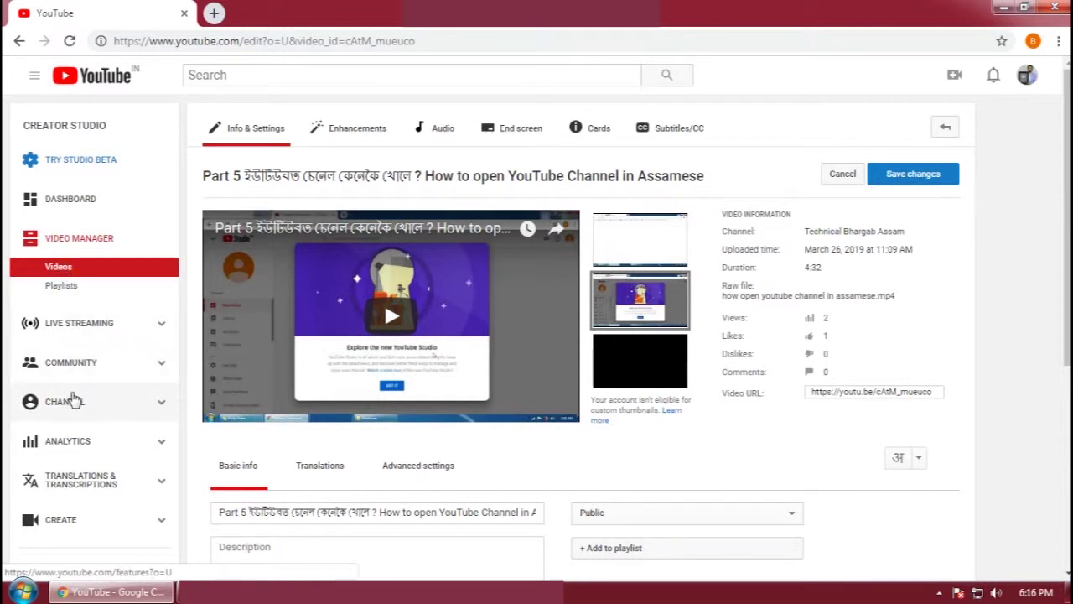
Open the channel's Status and features page and check the Custom thumbnails eligibility.
click(124, 404)
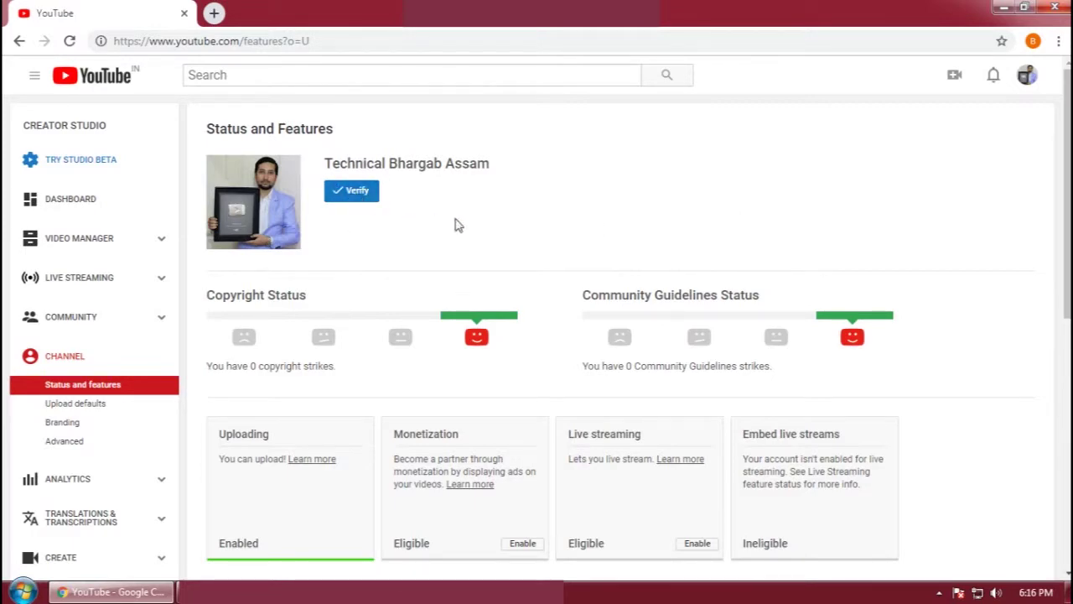
scroll(1069, 198, down, 3)
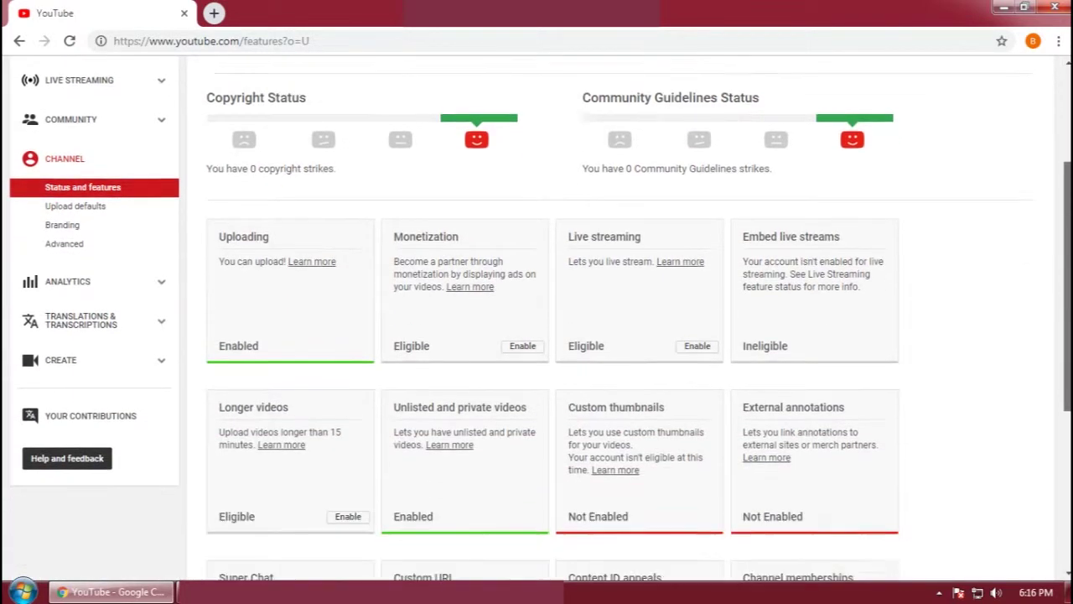
drag(568, 340, 661, 415)
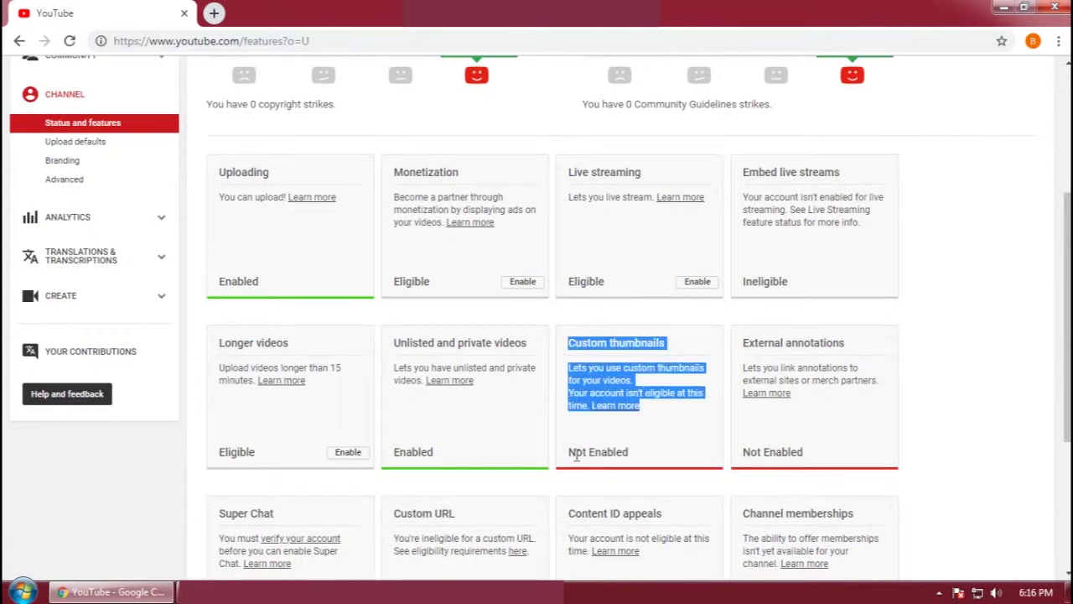
click(632, 458)
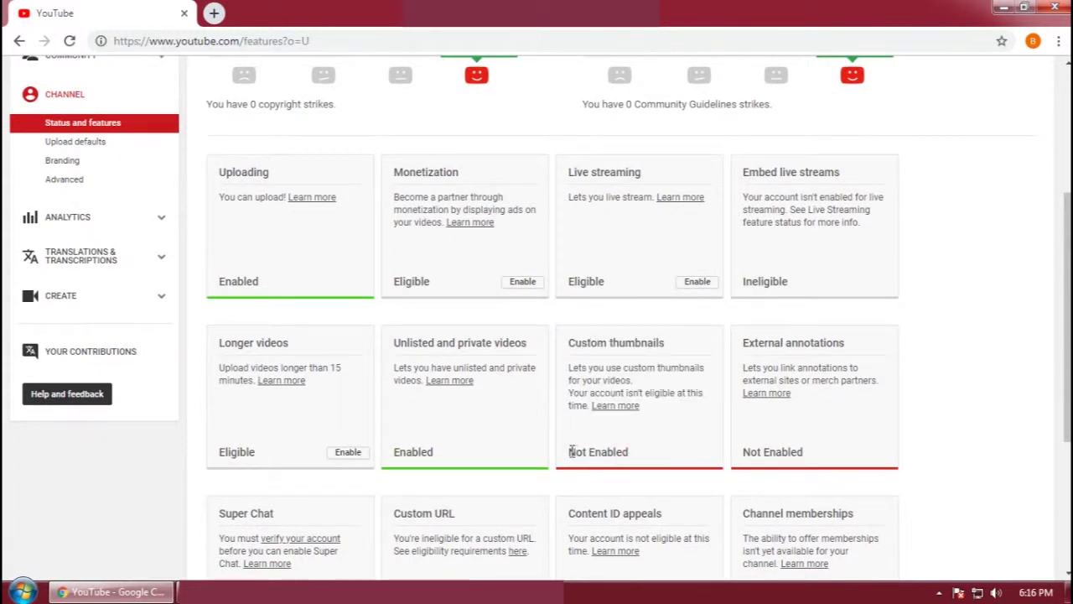
scroll(1067, 251, up, 3)
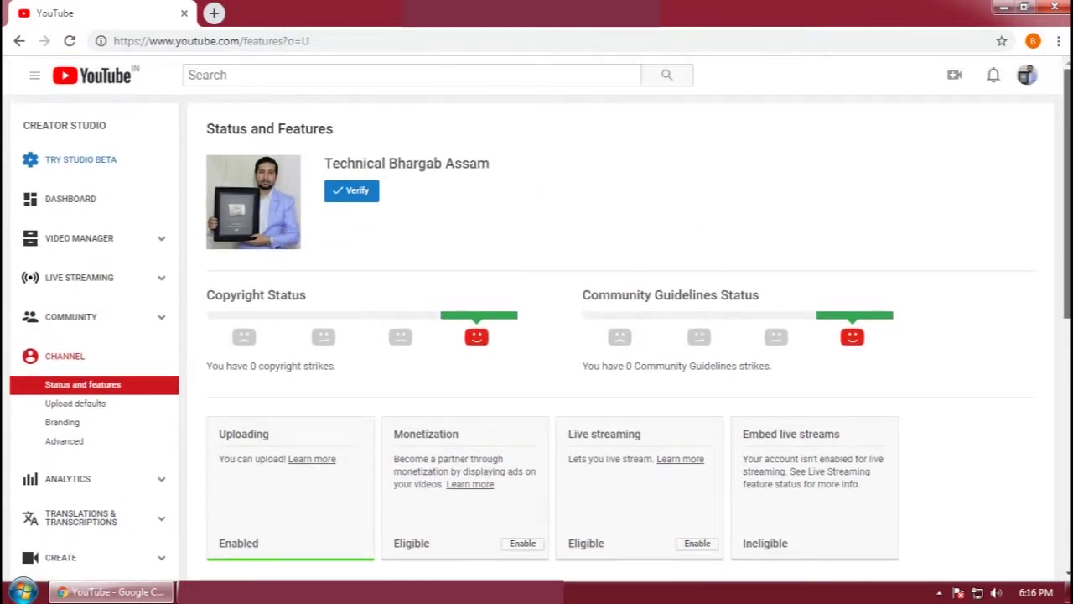
Start the channel's account verification, choose delivery of the code by text message, and submit the phone number.
click(348, 192)
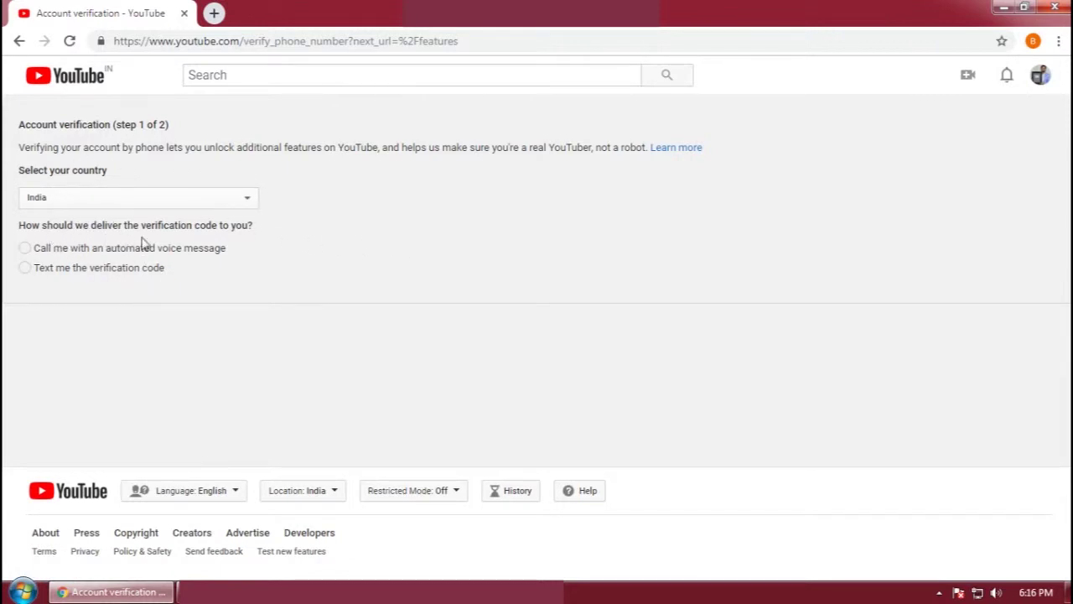
click(25, 269)
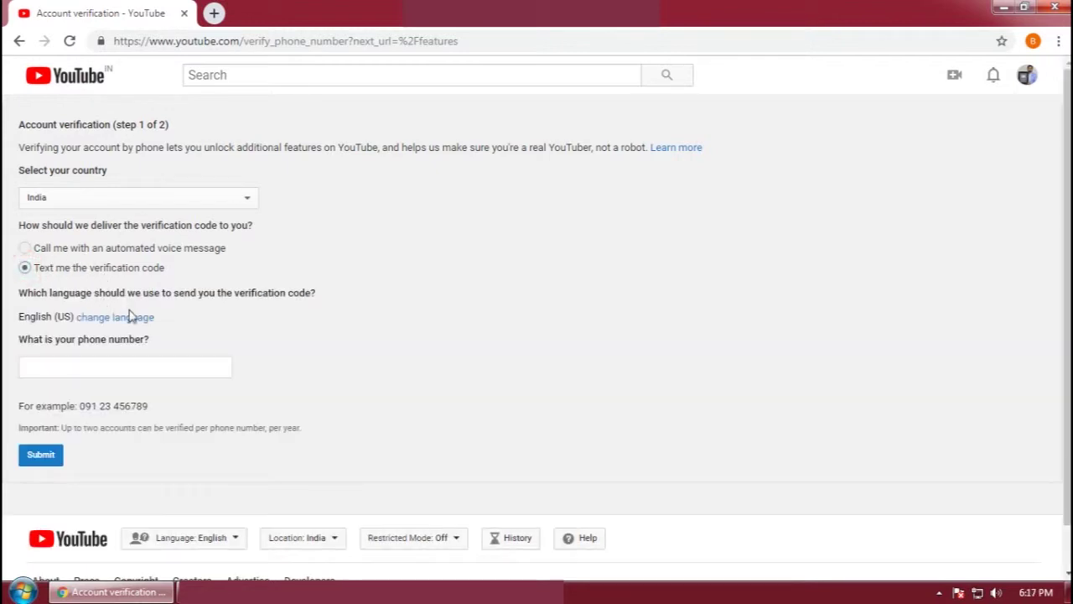
click(93, 364)
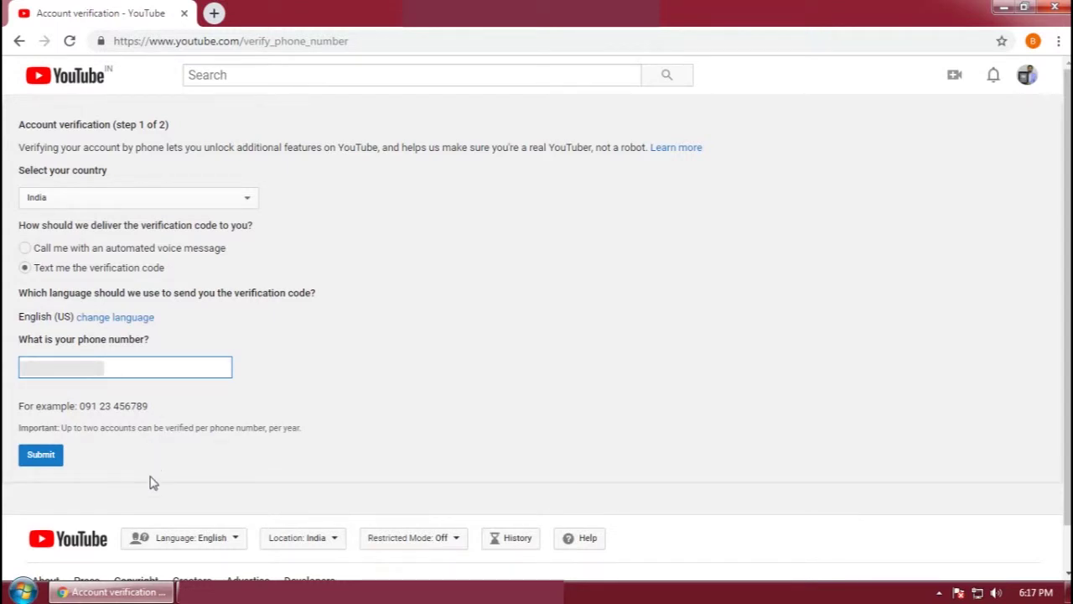
click(44, 457)
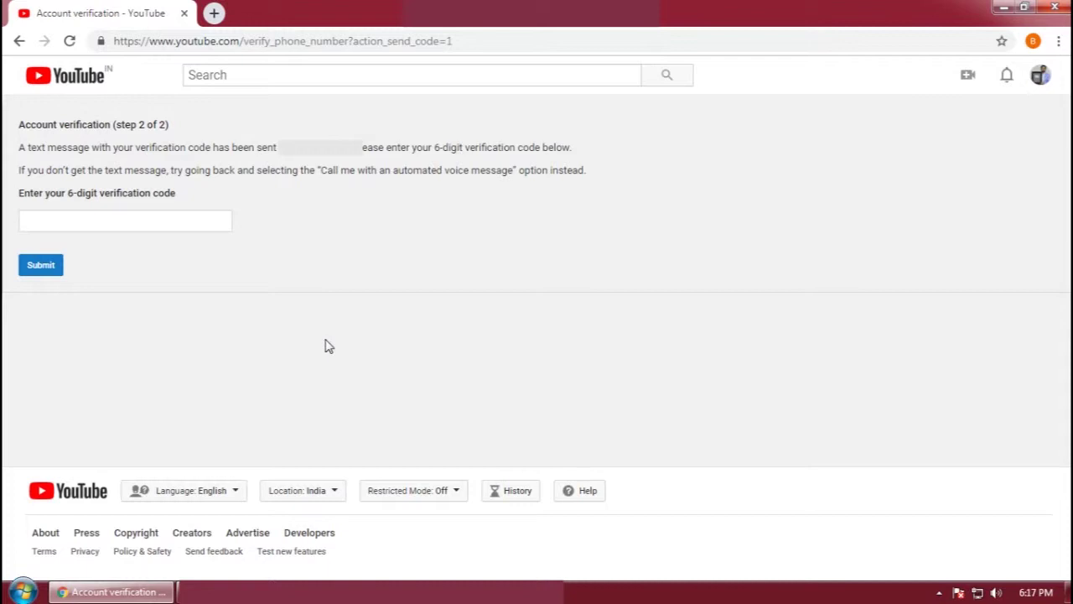
Submit the 6-digit verification code from the text message and continue back to the channel's features page.
click(93, 222)
key(ctrl+v)
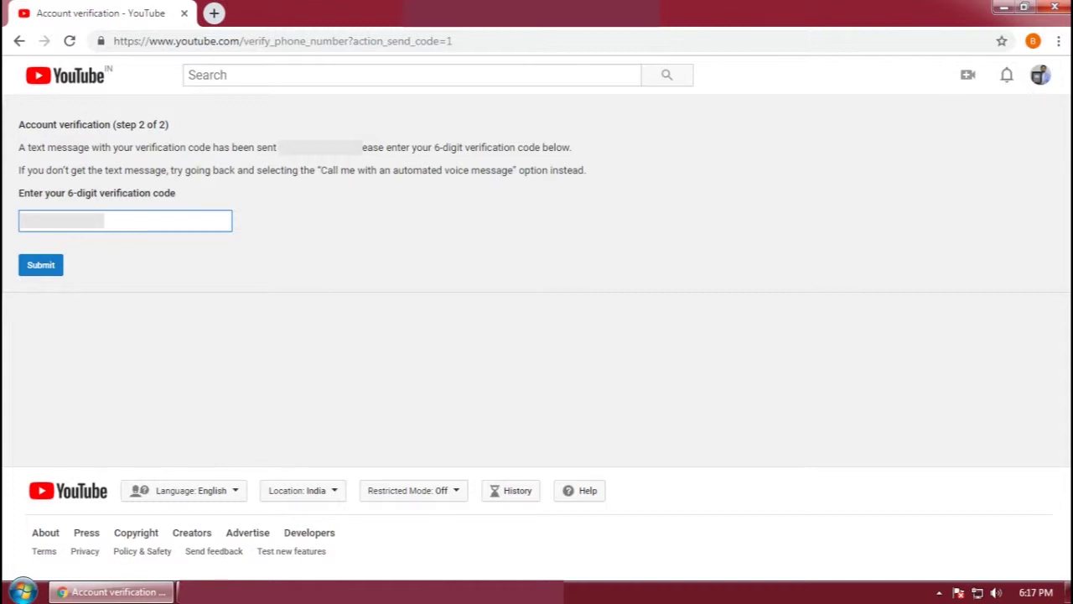
click(40, 267)
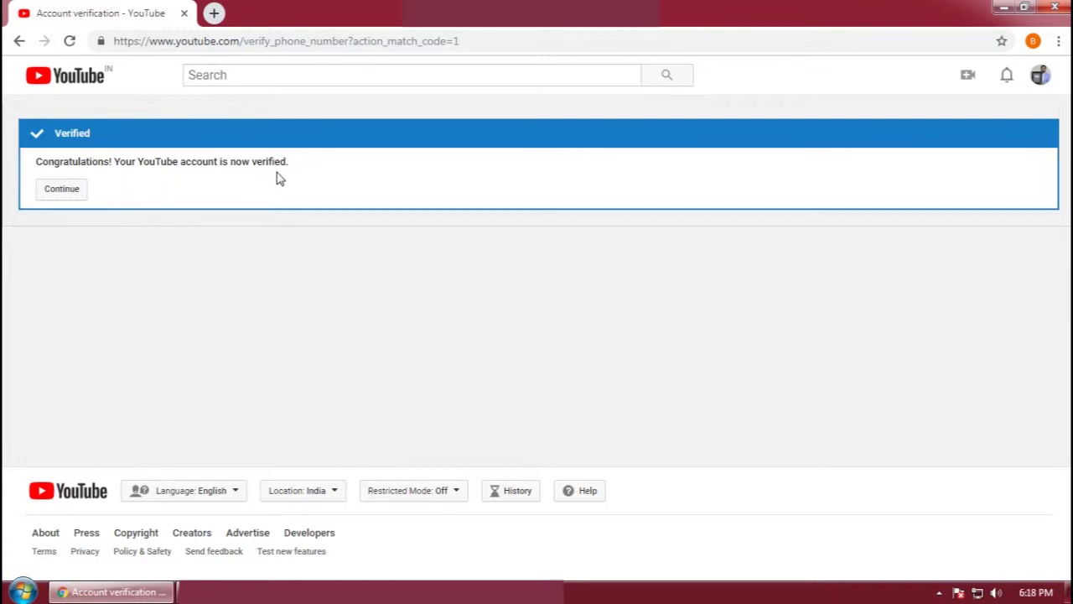
click(67, 191)
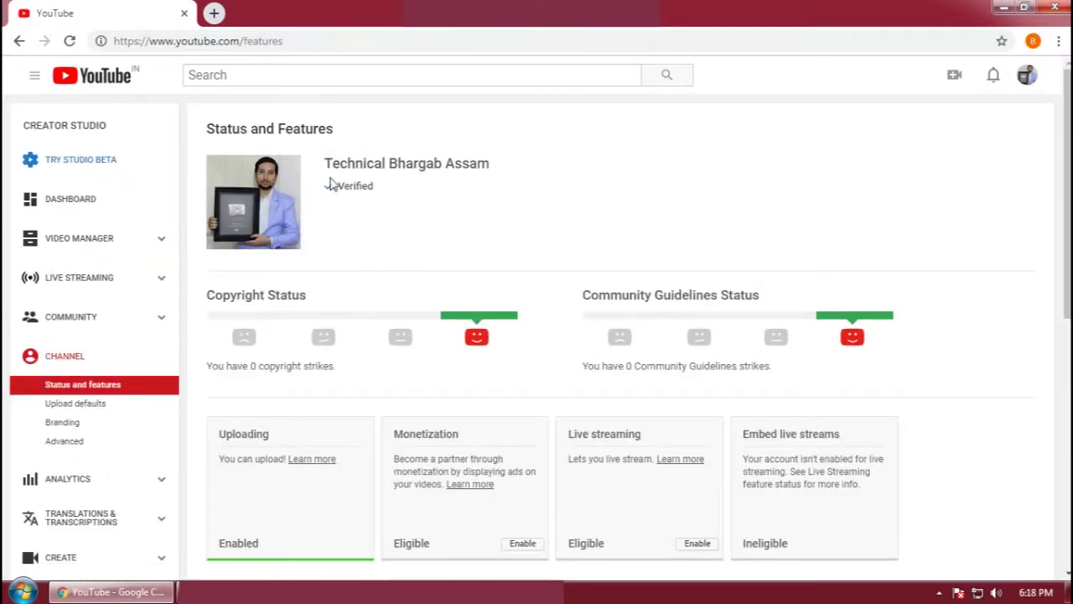
Check the channel's verification status and the Custom thumbnails feature status.
drag(325, 162, 393, 204)
click(383, 198)
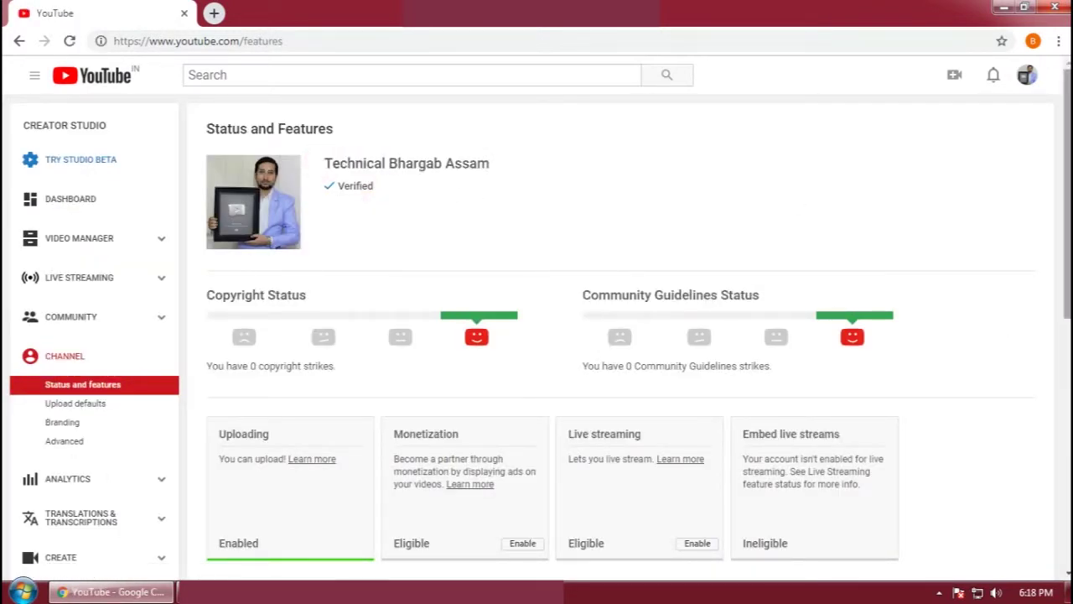
scroll(749, 332, down, 3)
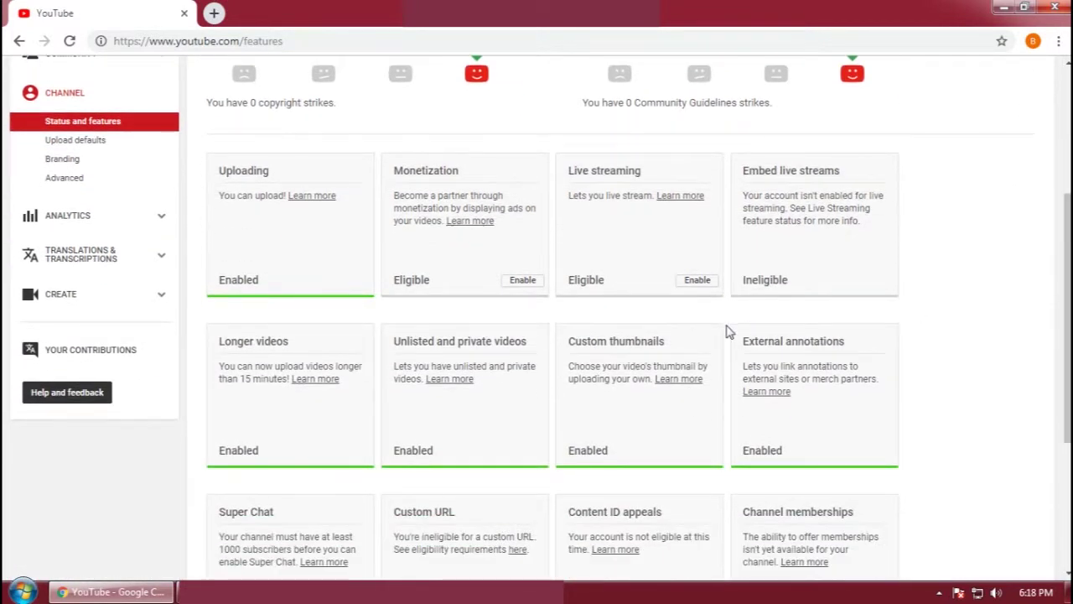
drag(575, 451, 567, 430)
click(628, 431)
click(629, 423)
scroll(1036, 185, up, 3)
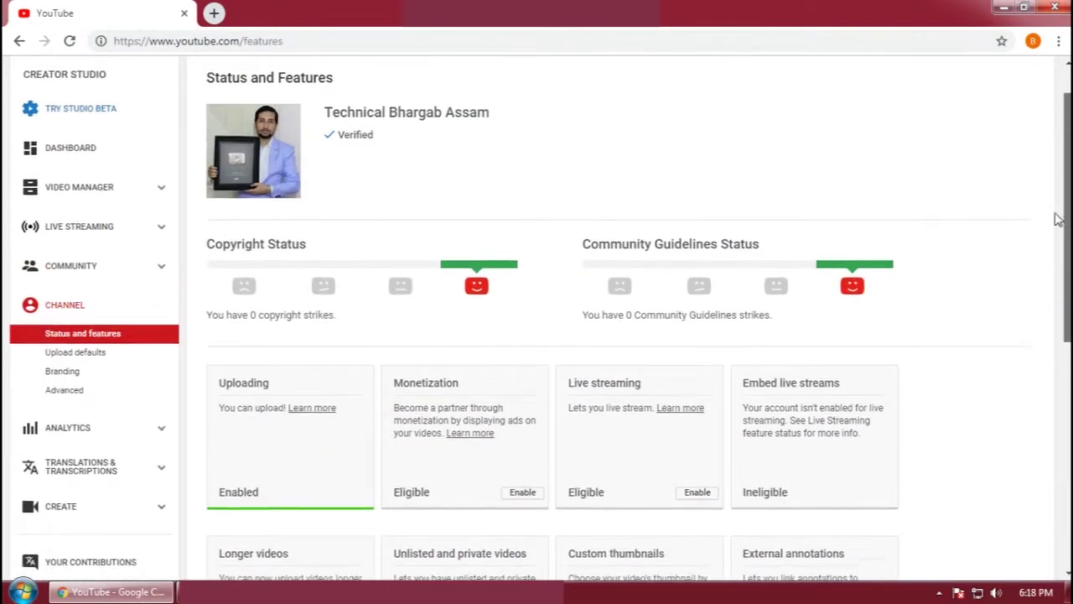
Return to the list of uploaded videos and open the Part 5 video for editing.
click(140, 238)
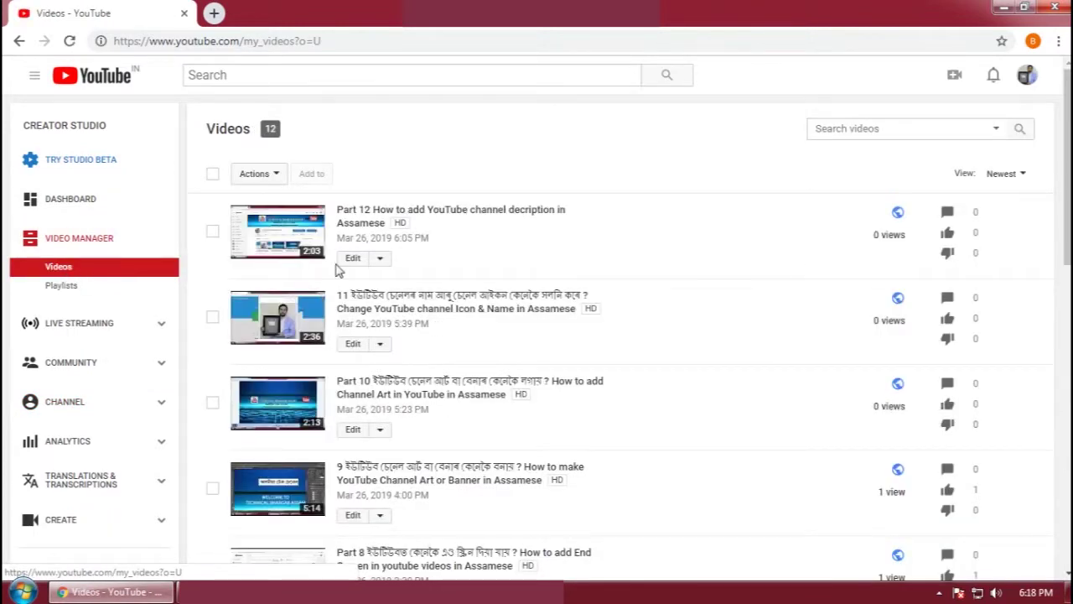
drag(1066, 190, 1067, 384)
click(352, 340)
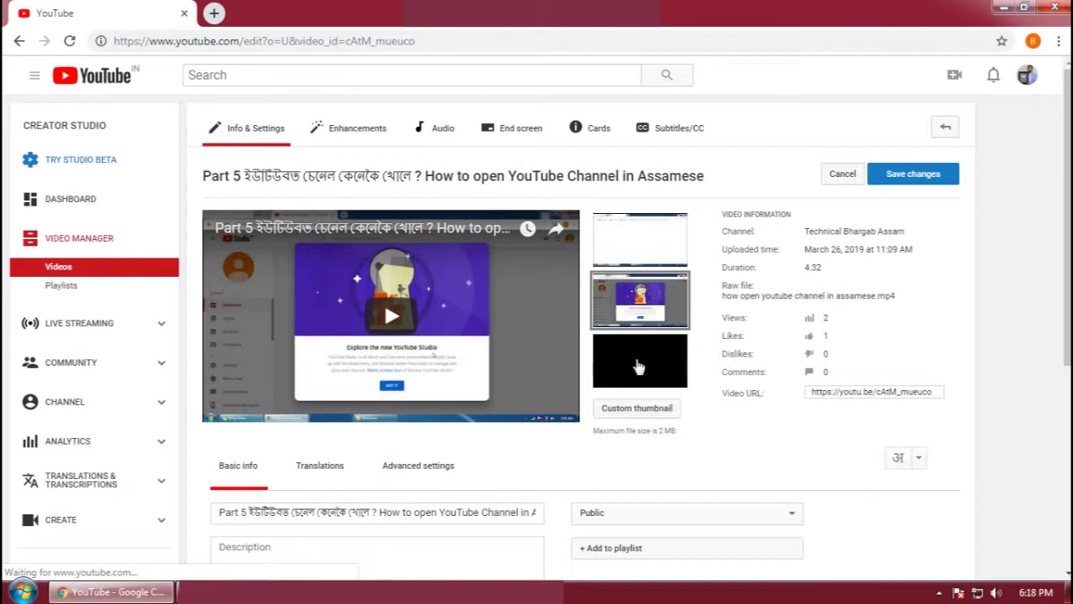
Upload "how to open a youtube channel in assamese.jpg" as the Part 5 video's custom thumbnail and save the changes.
click(637, 409)
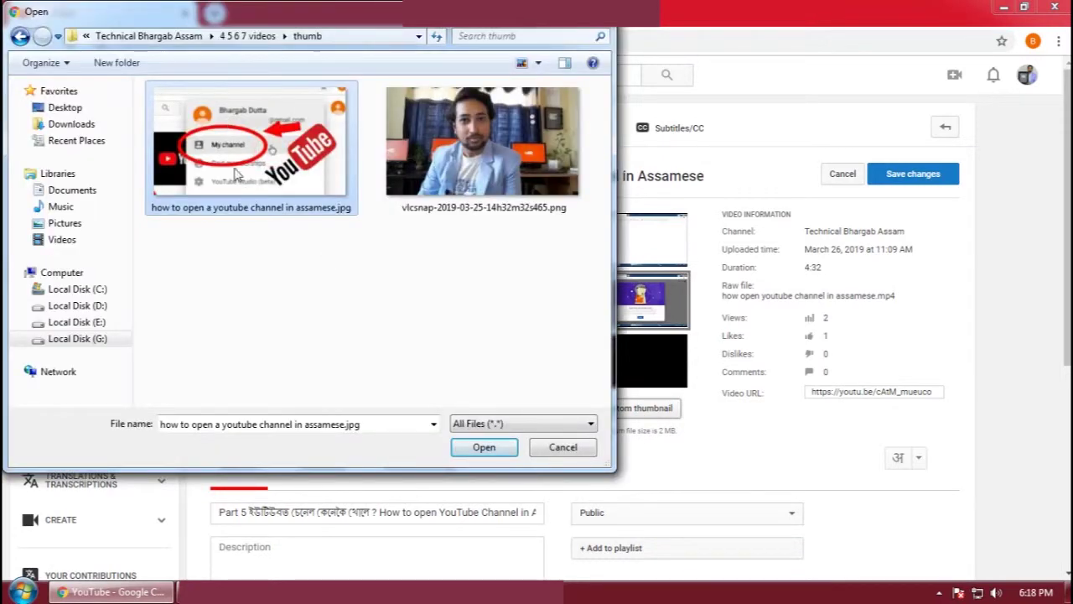
click(490, 454)
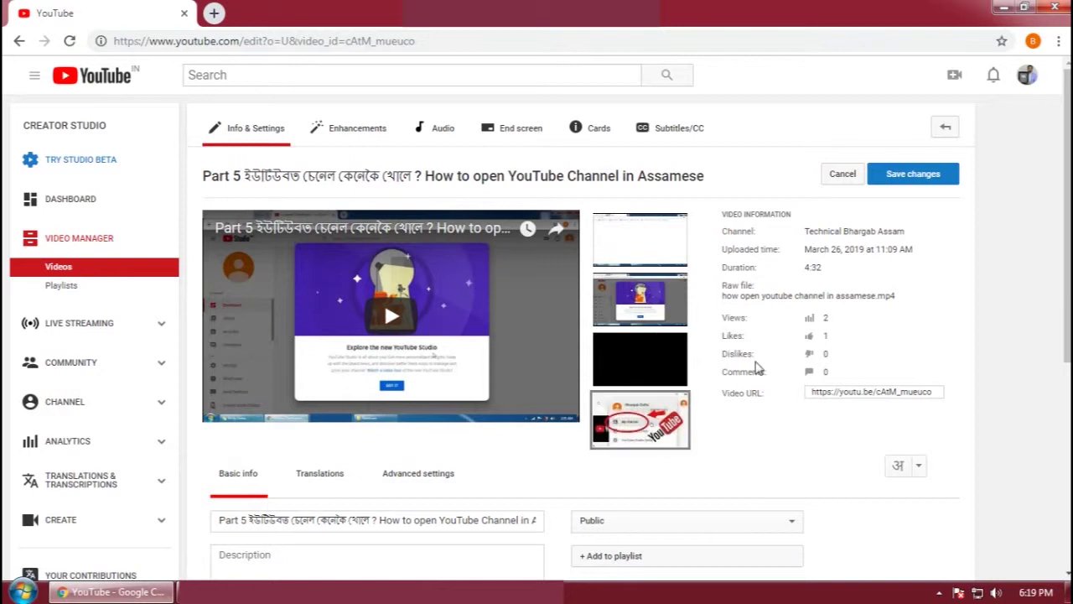
click(922, 174)
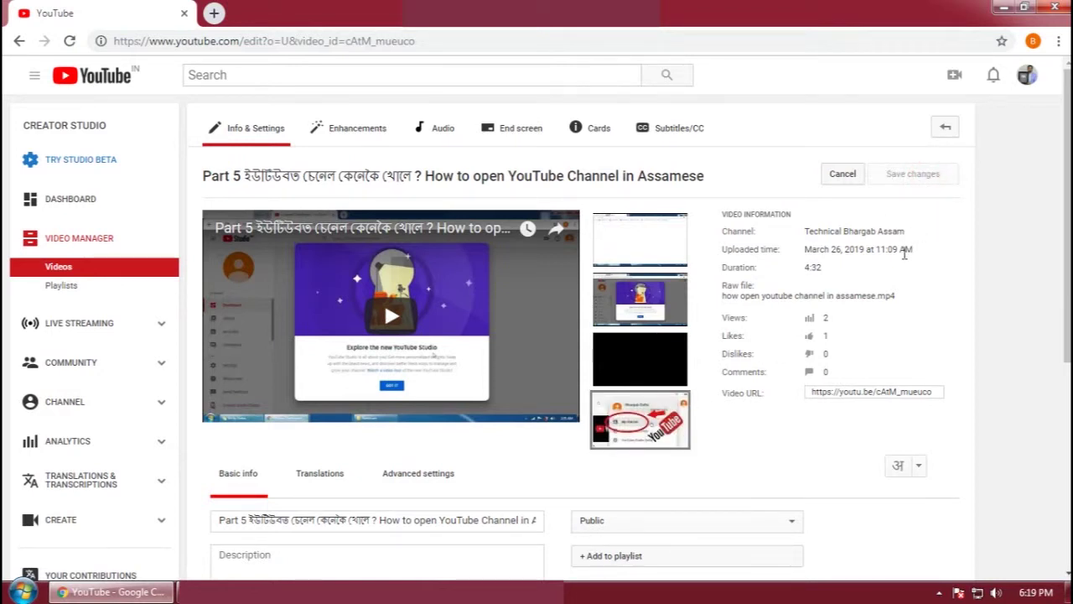
Check the Part 5 video's thumbnail in the Video Manager list.
click(93, 242)
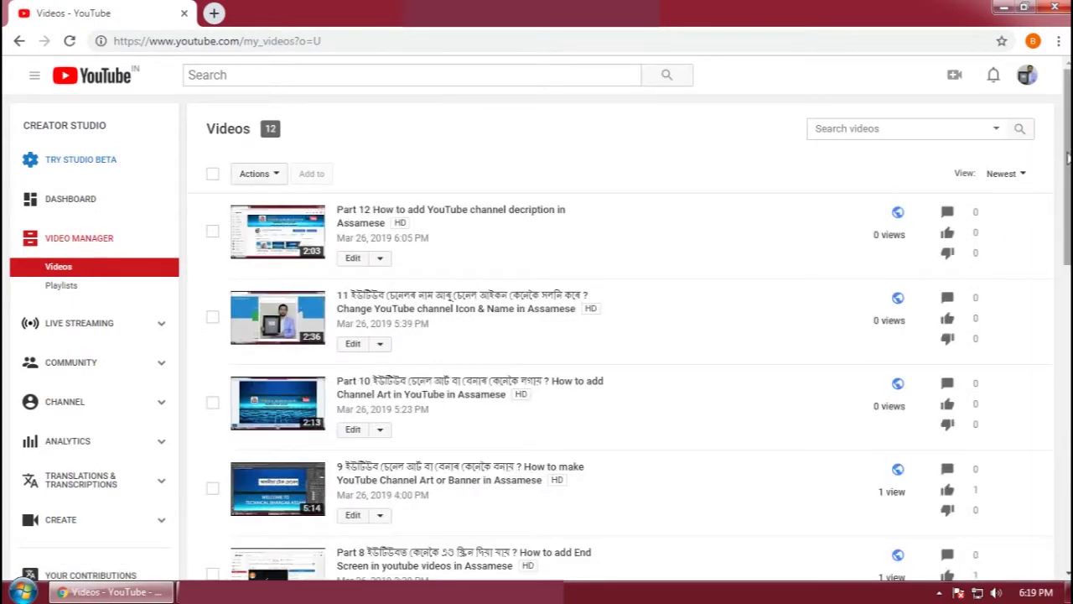
drag(1068, 142, 1069, 147)
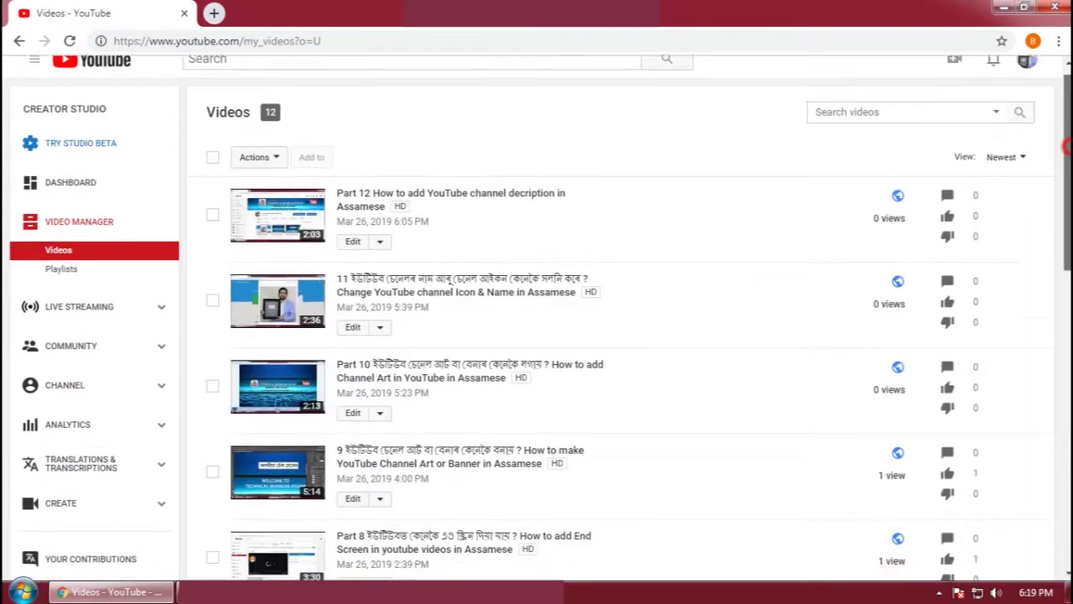
scroll(336, 331, down, 6)
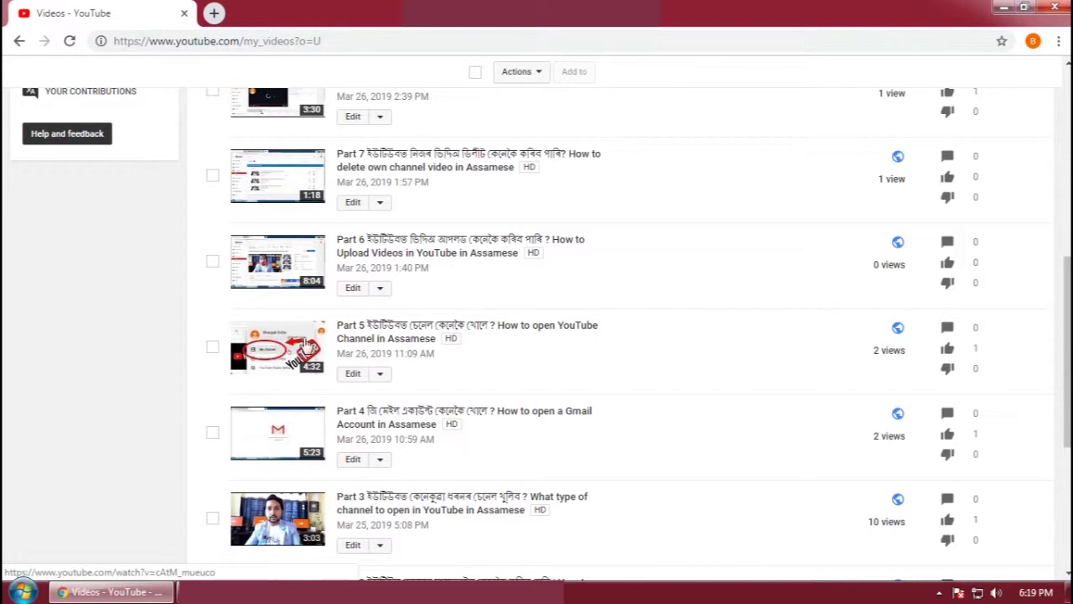
scroll(306, 344, up, 6)
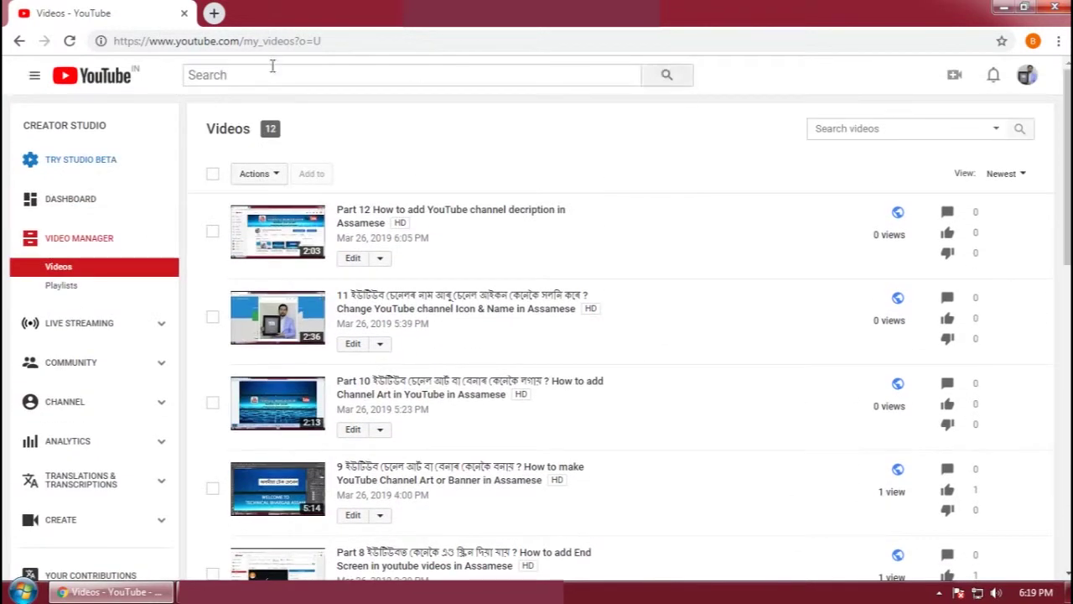
Open the channel's public Videos page and examine the Part 5 thumbnail among the uploads.
click(35, 74)
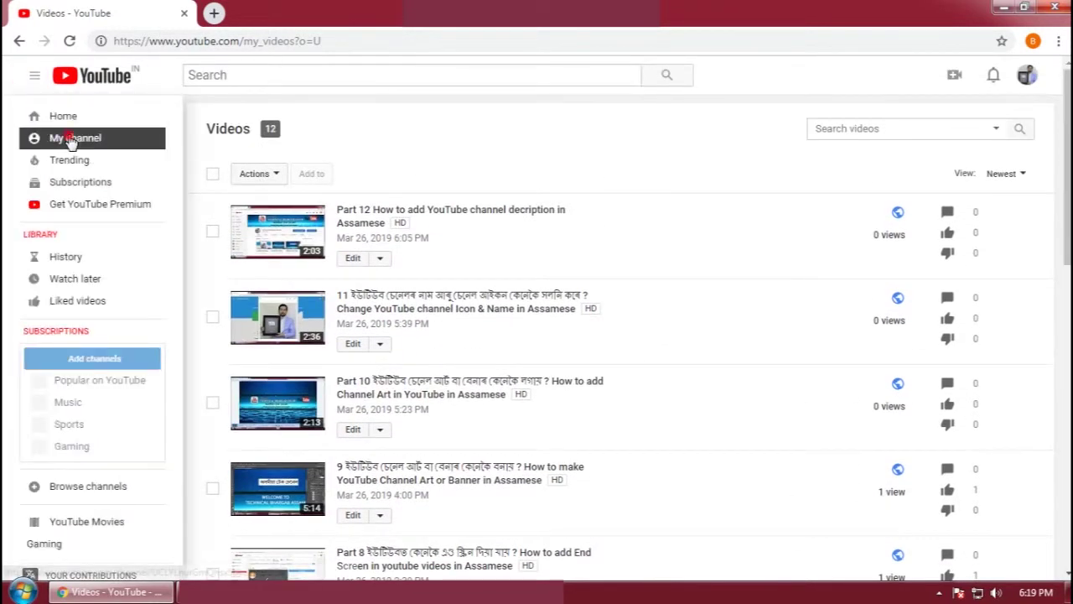
click(71, 140)
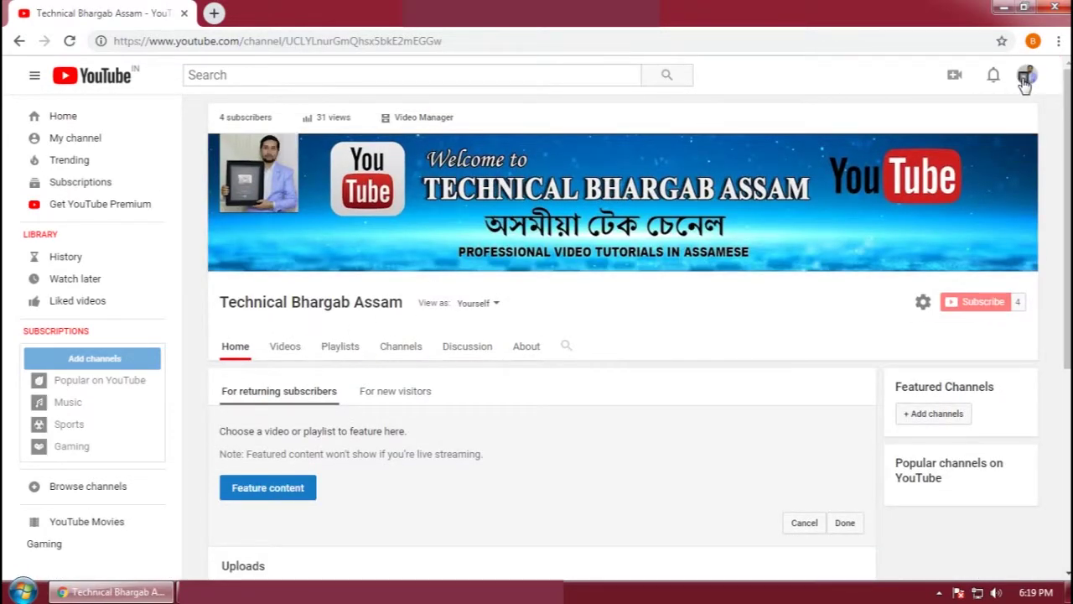
click(284, 349)
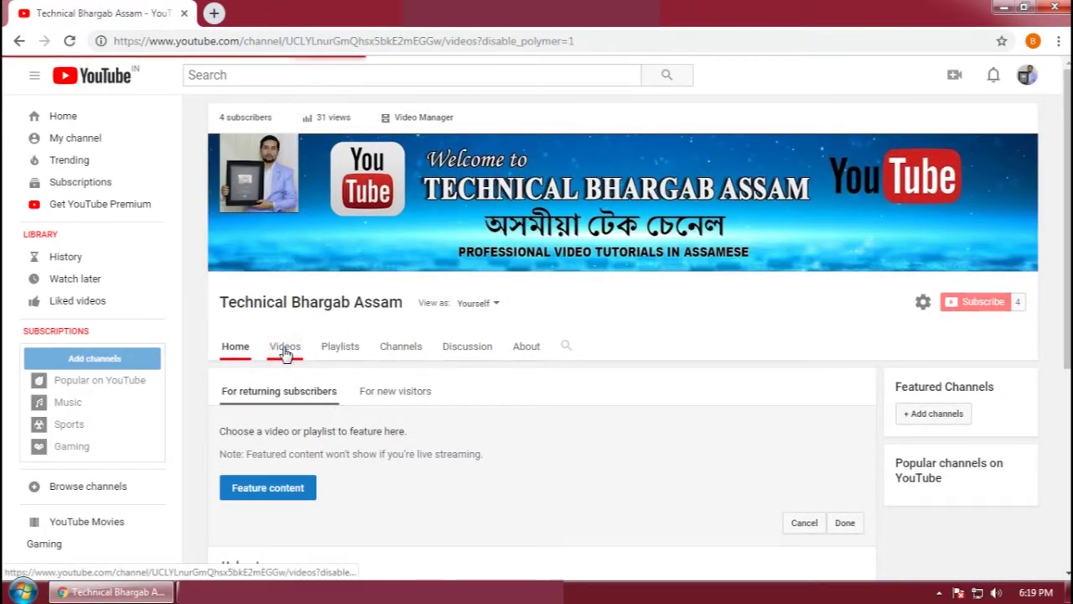
scroll(777, 402, down, 3)
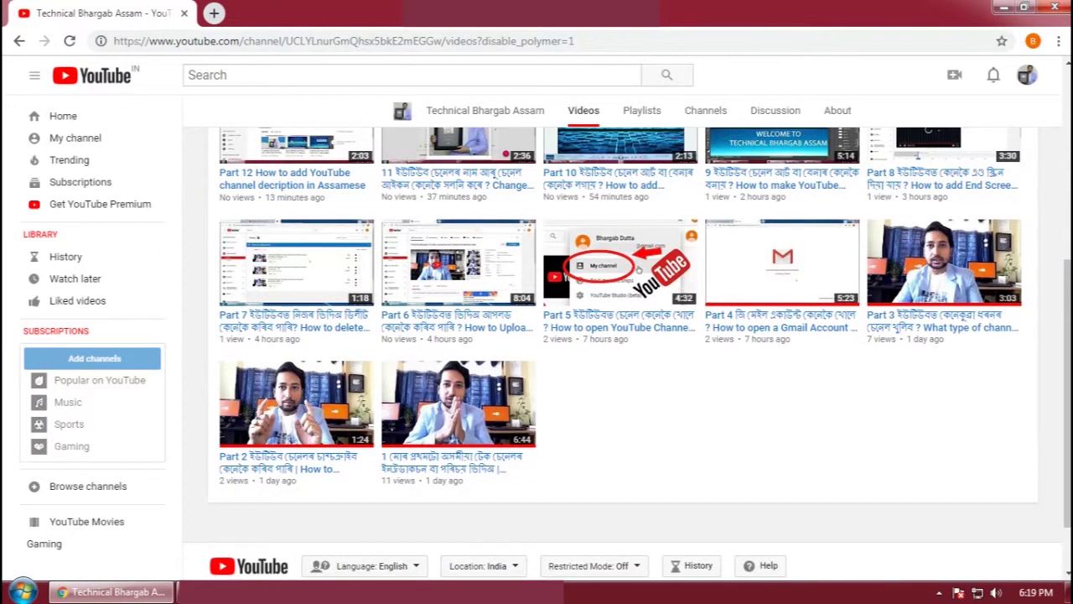
scroll(1041, 344, up, 2)
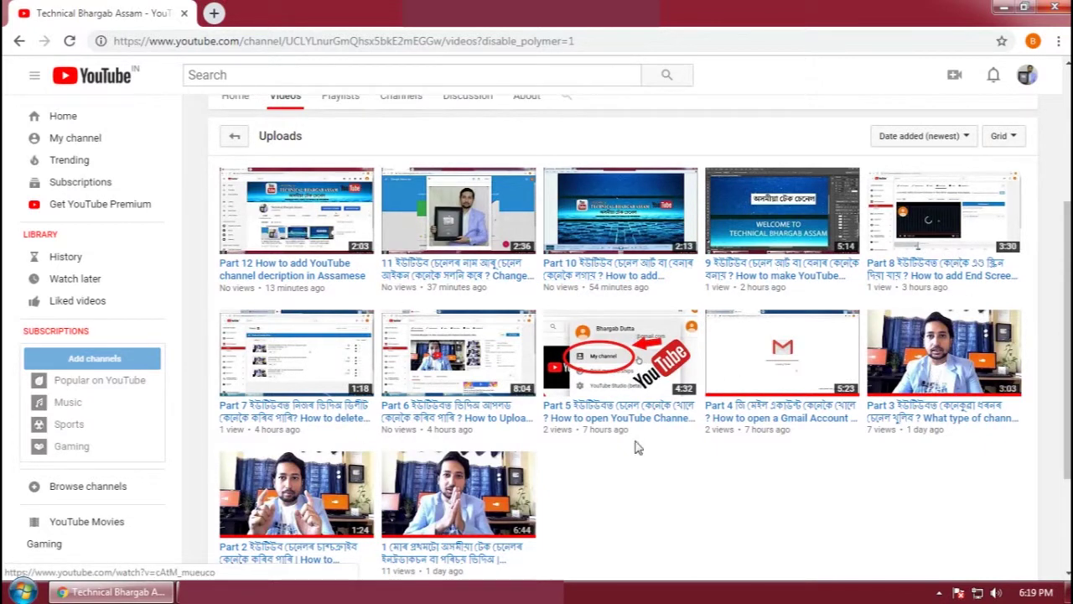
scroll(621, 335, up, 2)
scroll(621, 336, down, 1)
scroll(621, 335, up, 1)
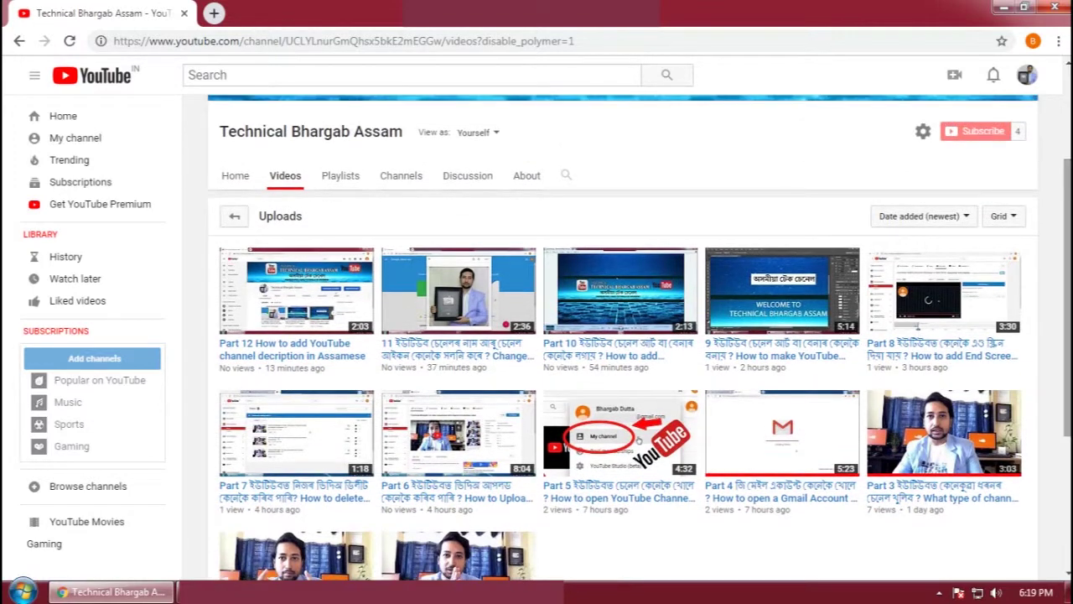
scroll(811, 297, up, 2)
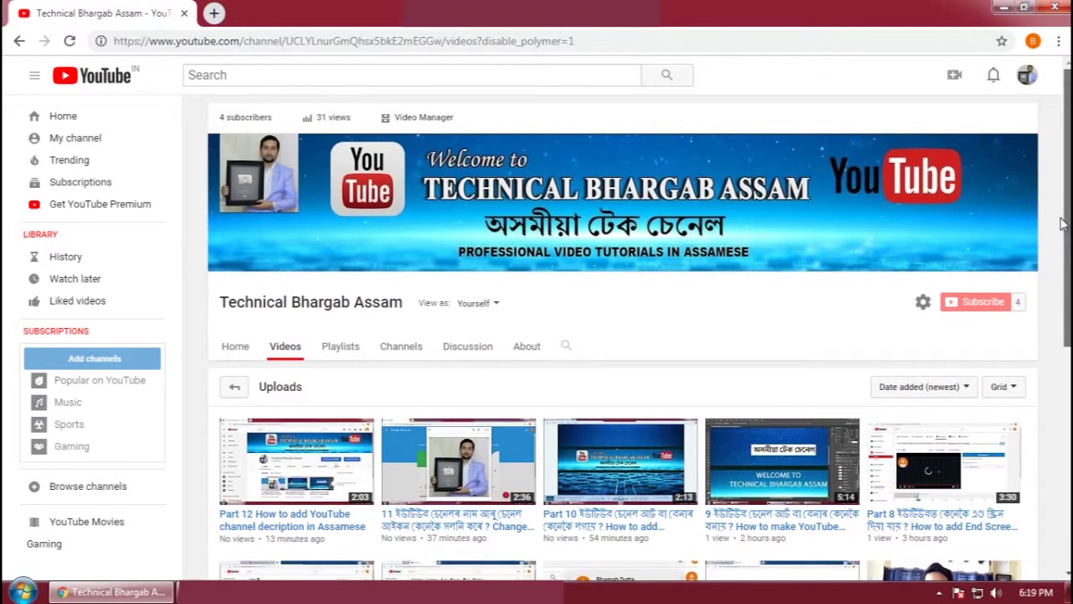